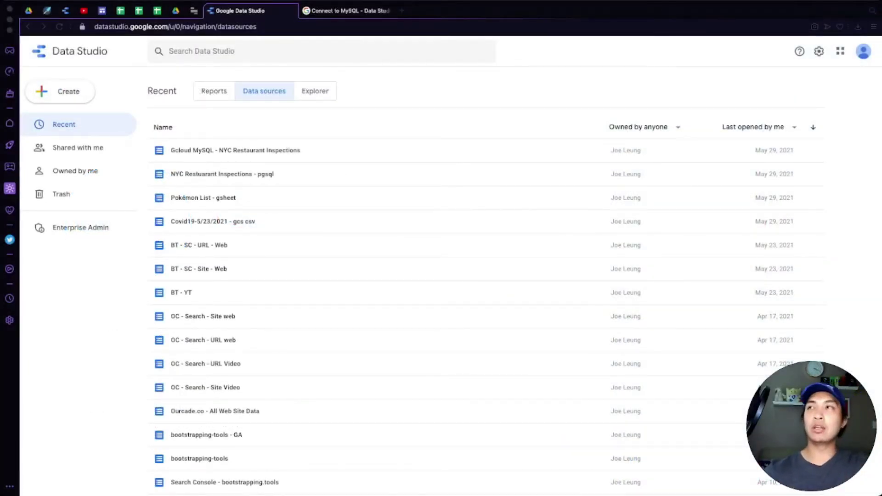
Create a new data source and pick the MySQL card from the Google Connectors gallery
{"action": "left_click", "coordinate": [60, 91]}
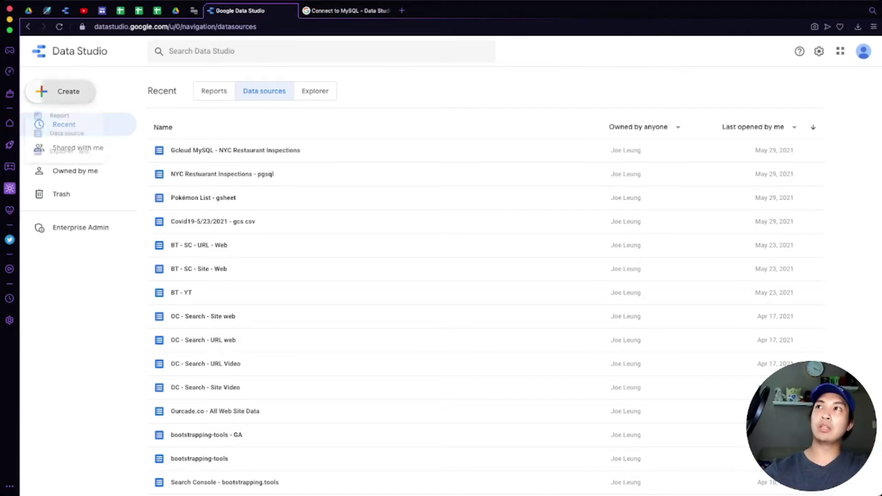
{"action": "left_click", "coordinate": [72, 138]}
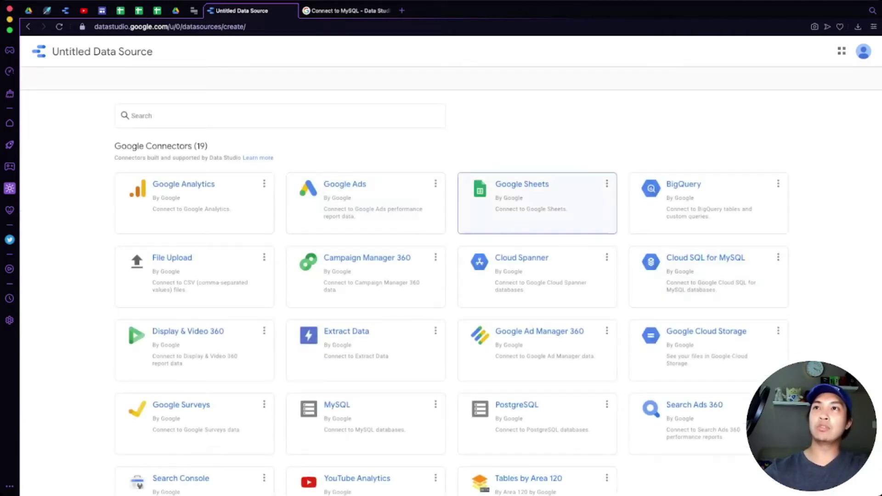
{"action": "scroll", "coordinate": [538, 202], "scroll_direction": "down", "scroll_amount": 1}
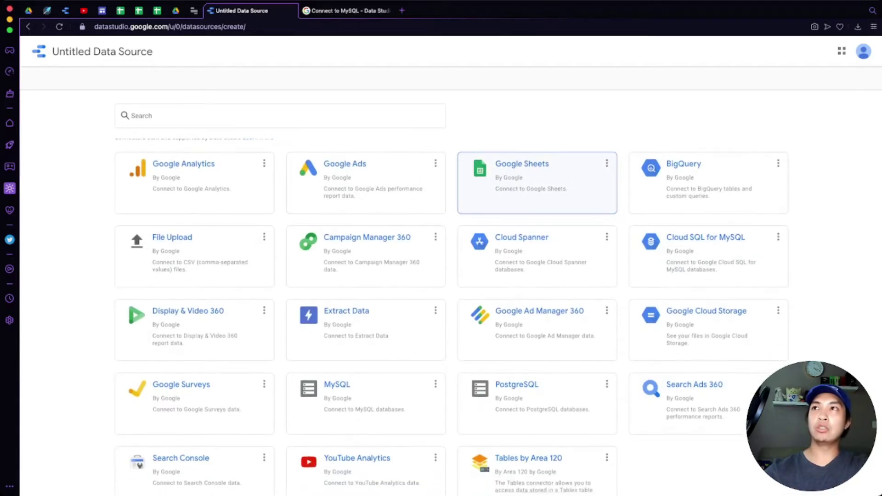
{"action": "scroll", "coordinate": [537, 193], "scroll_direction": "down", "scroll_amount": 4}
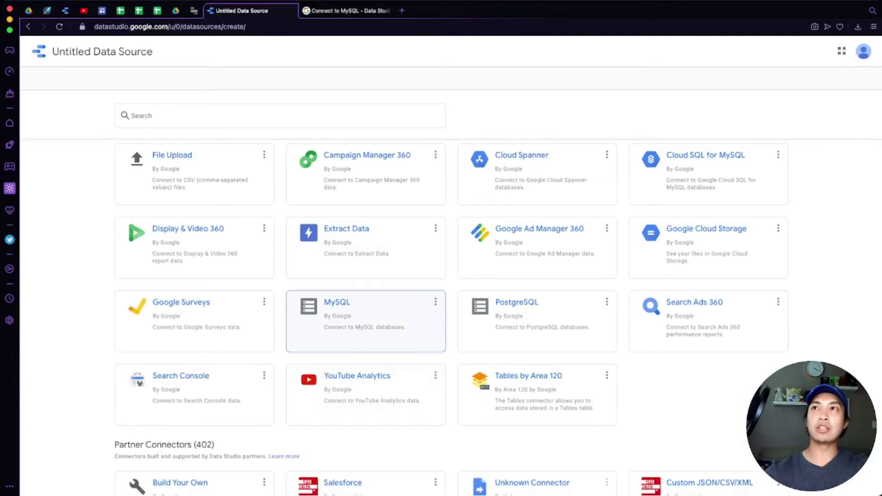
{"action": "scroll", "coordinate": [366, 322], "scroll_direction": "up", "scroll_amount": 4}
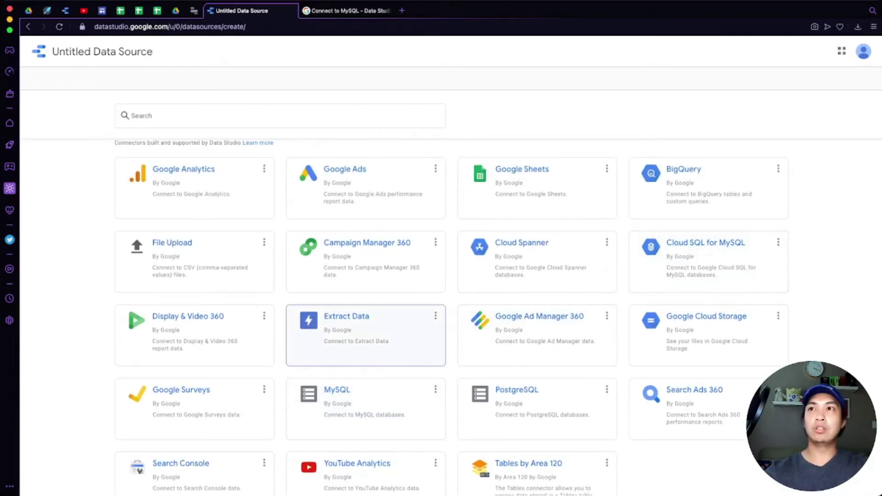
{"action": "scroll", "coordinate": [366, 331], "scroll_direction": "down", "scroll_amount": 3}
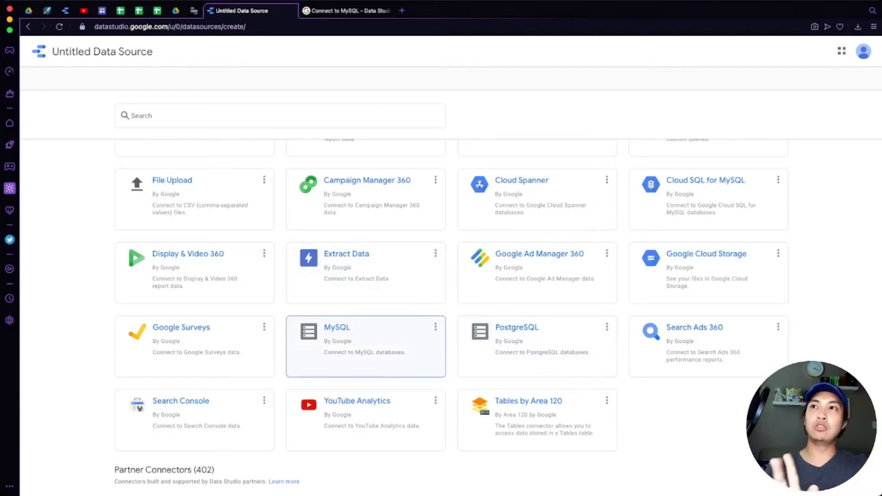
{"action": "left_click", "coordinate": [365, 346]}
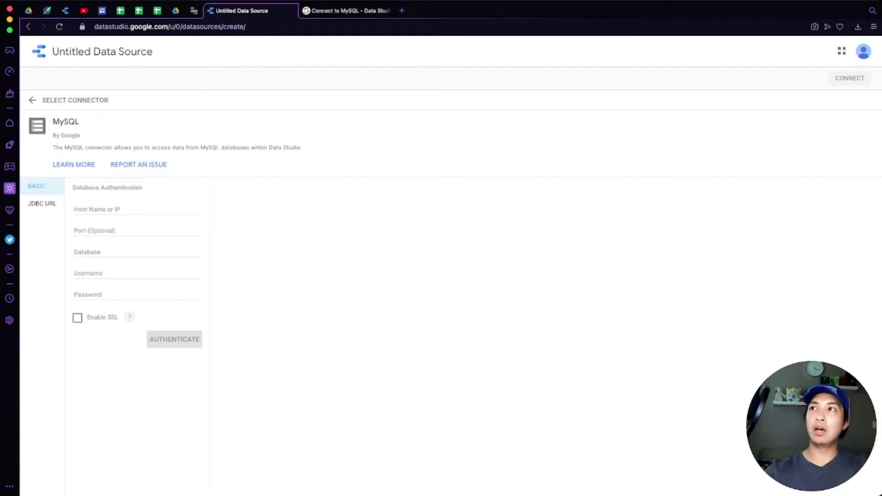
Paste 34.86.90.132 as the host name and leave the Port field empty
{"action": "left_click", "coordinate": [137, 209]}
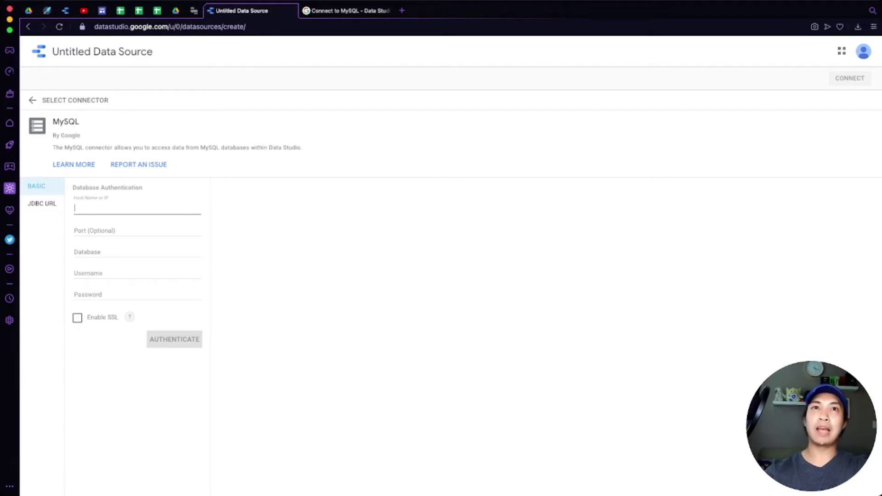
{"action": "key", "text": "super+Tab"}
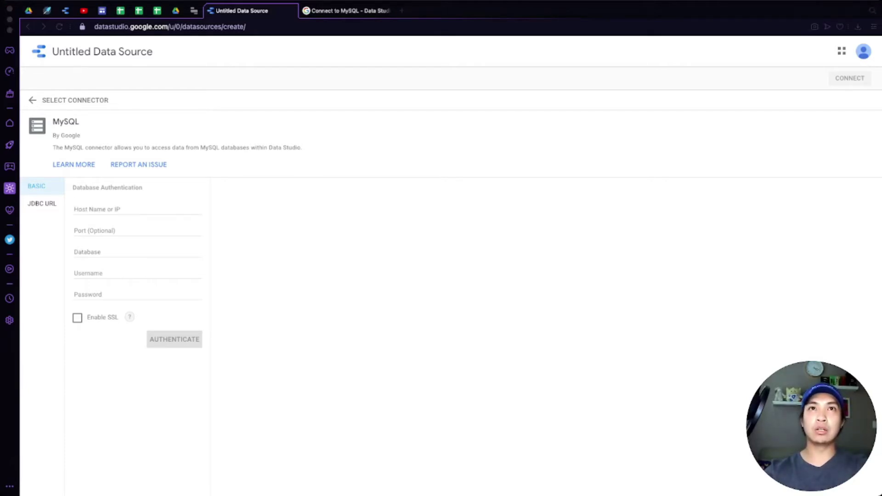
{"action": "key", "text": "super+Tab"}
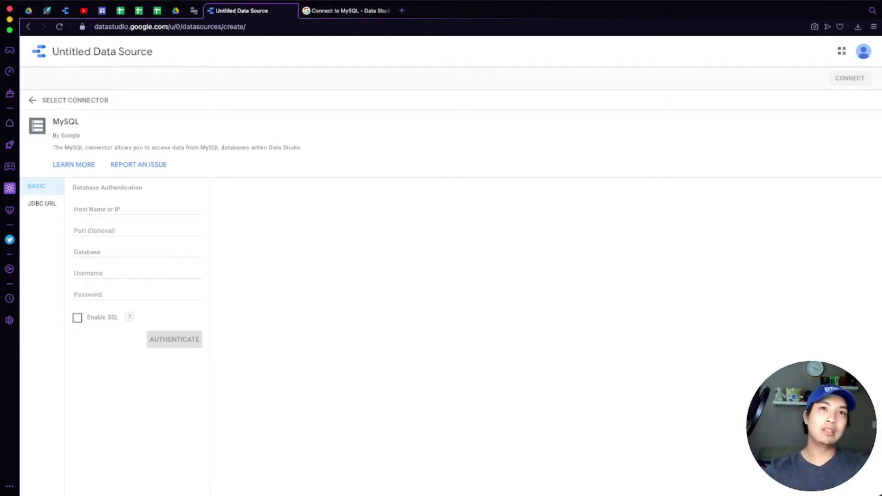
{"action": "key", "text": "super+Tab"}
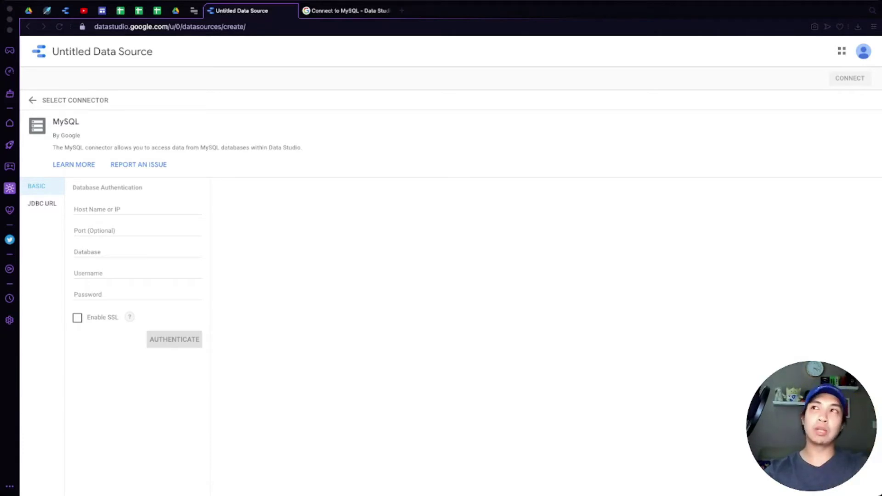
{"action": "type", "text": "34.86.90.132"}
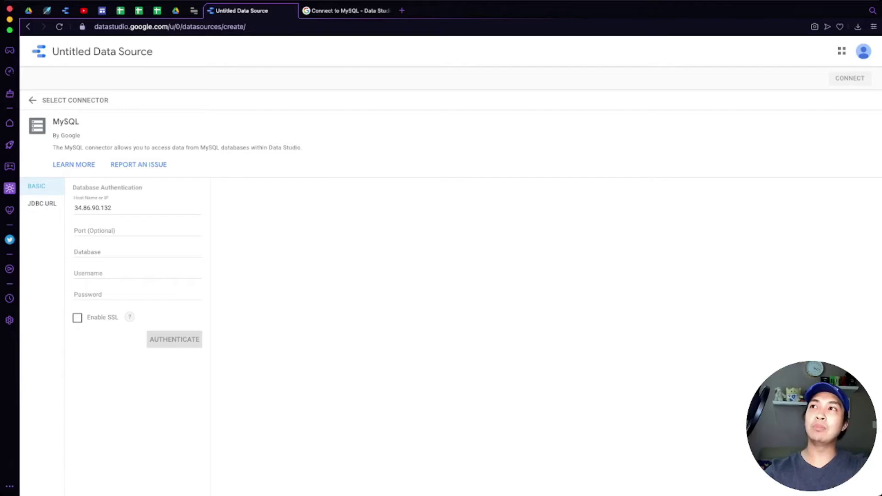
{"action": "left_click", "coordinate": [137, 230]}
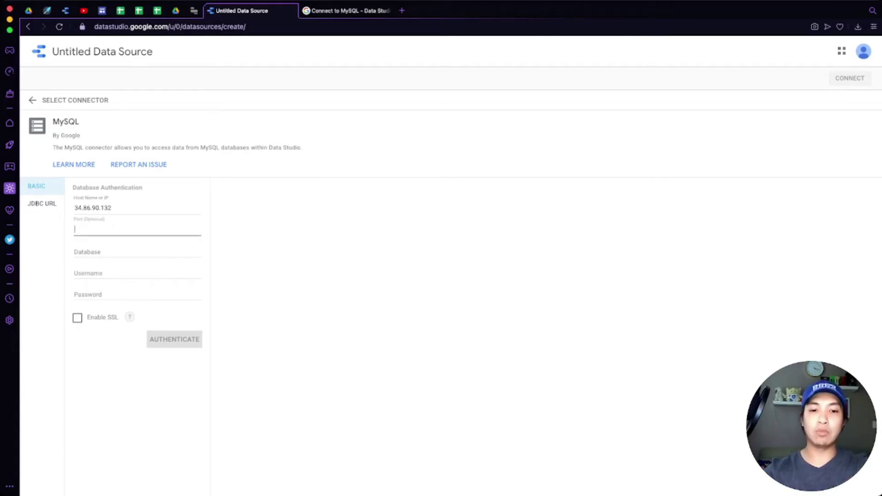
{"action": "type", "text": "3306"}
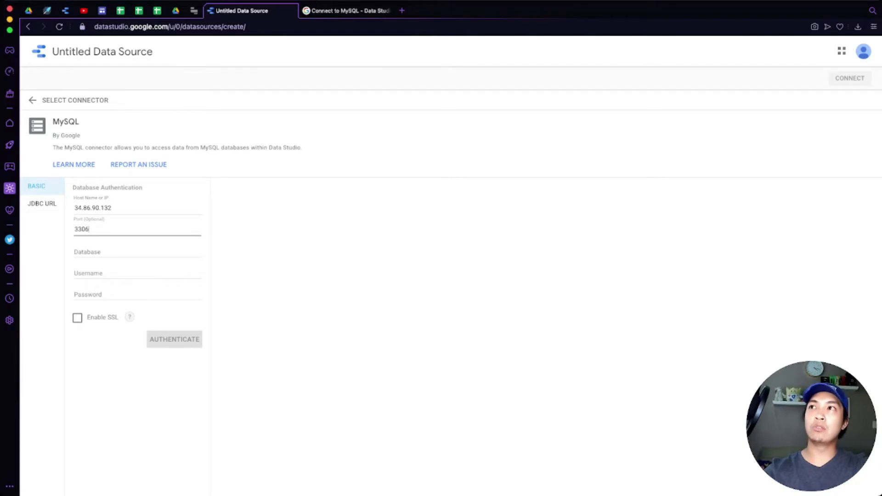
{"action": "key", "text": "BackSpace"}
{"action": "key", "text": "BackSpace"}
{"action": "key", "text": "BackSpace"}
{"action": "key", "text": "BackSpace"}
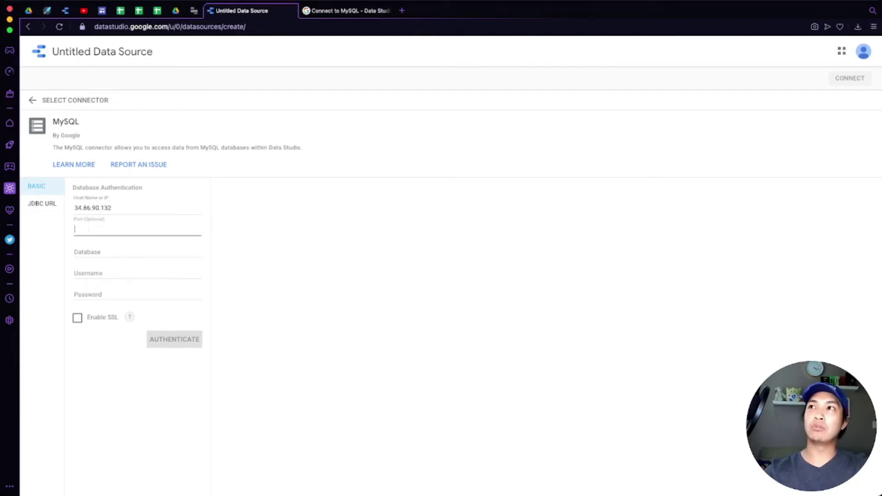
Enter database testdb, username root and the account password, then recheck the host entry
{"action": "left_click", "coordinate": [138, 250]}
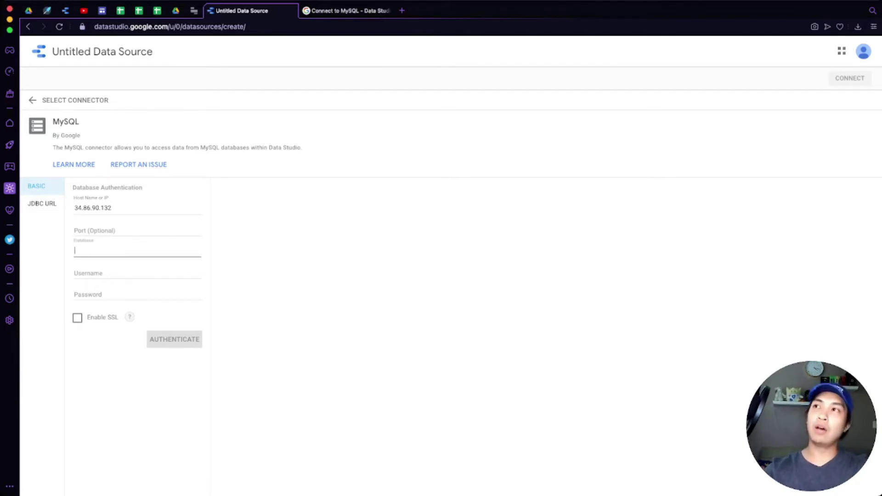
{"action": "type", "text": "testdb"}
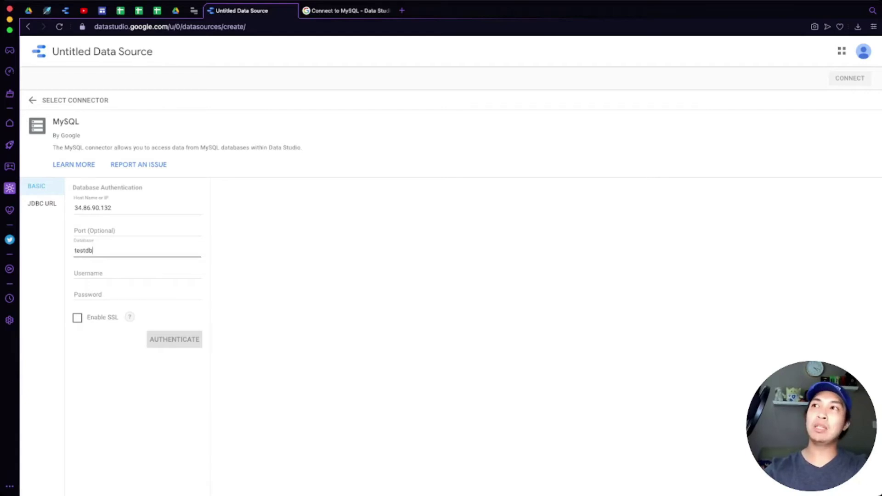
{"action": "key", "text": "Tab"}
{"action": "type", "text": "root"}
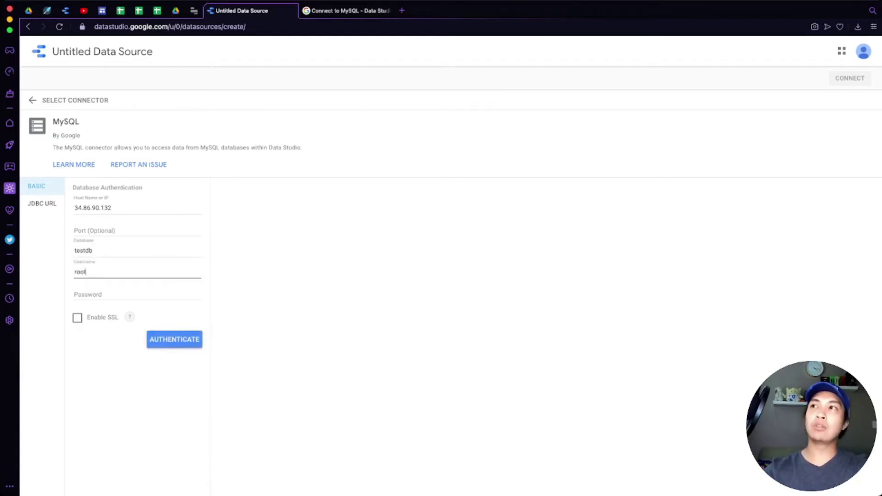
{"action": "key", "text": "Tab"}
{"action": "type", "text": "root"}
{"action": "key", "text": "Tab"}
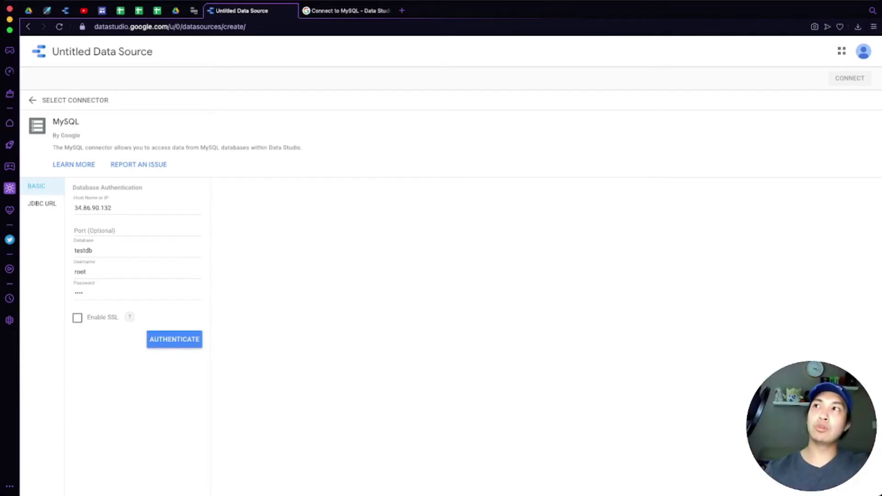
{"action": "left_click", "coordinate": [111, 208]}
{"action": "key", "text": "super+a"}
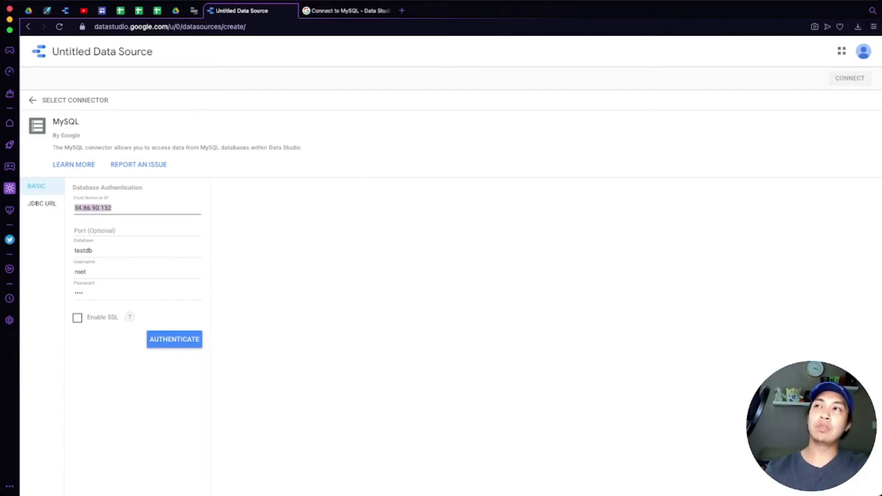
{"action": "left_click", "coordinate": [111, 208]}
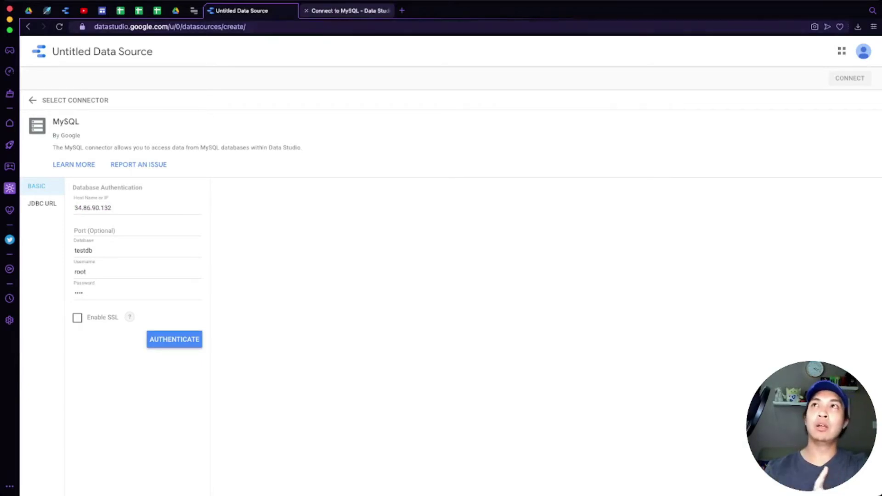
{"action": "left_click", "coordinate": [349, 10]}
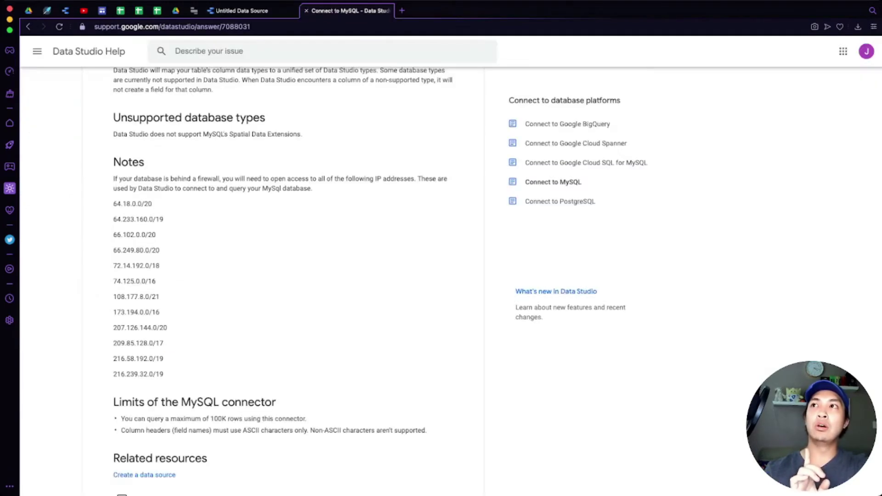
{"action": "left_click_drag", "start_coordinate": [114, 166], "coordinate": [312, 177]}
{"action": "left_click", "coordinate": [312, 176]}
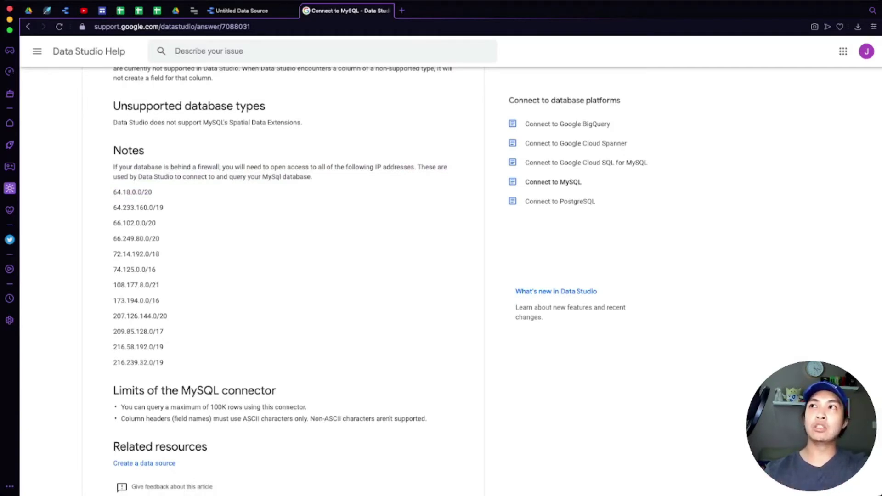
{"action": "left_click_drag", "start_coordinate": [113, 192], "coordinate": [163, 362]}
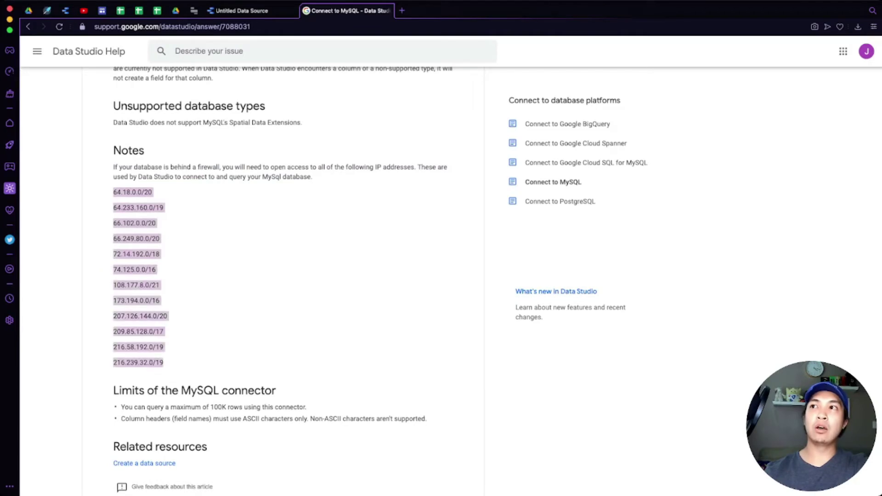
{"action": "left_click", "coordinate": [166, 363]}
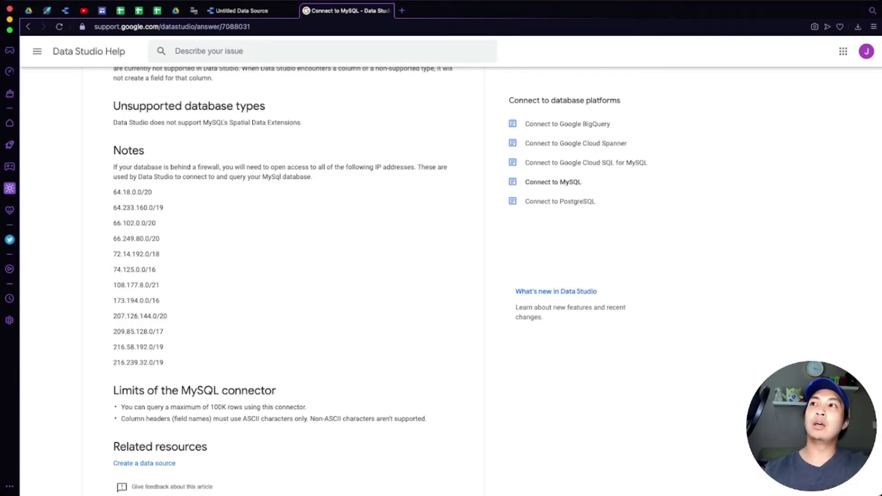
{"action": "left_click_drag", "start_coordinate": [164, 362], "coordinate": [113, 362]}
{"action": "left_click", "coordinate": [113, 362]}
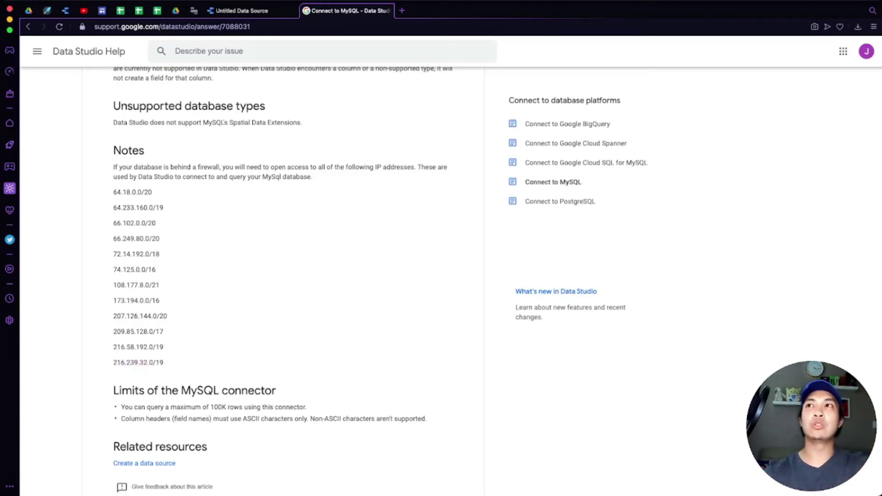
{"action": "left_click_drag", "start_coordinate": [187, 167], "coordinate": [222, 167]}
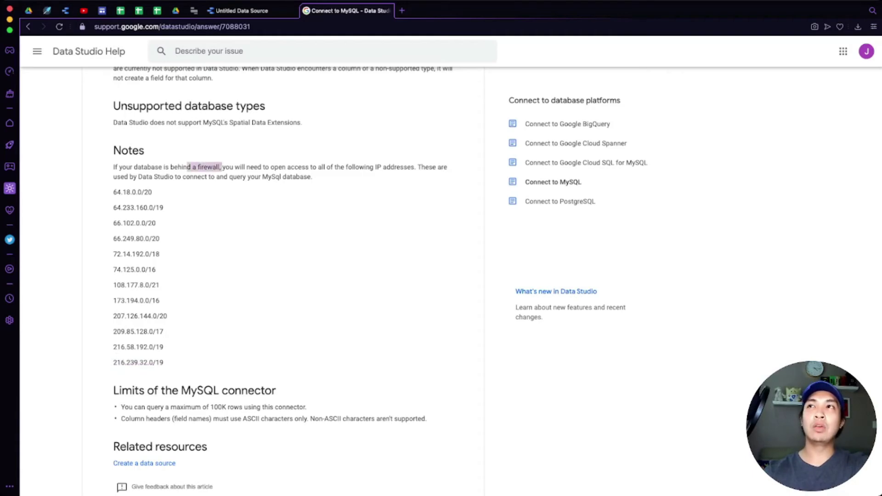
{"action": "left_click", "coordinate": [222, 167]}
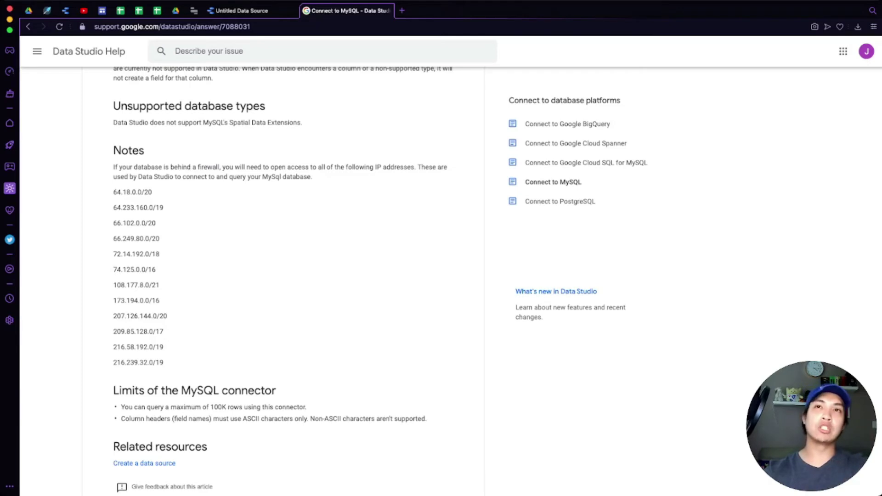
{"action": "key", "text": "ctrl+shift+Tab"}
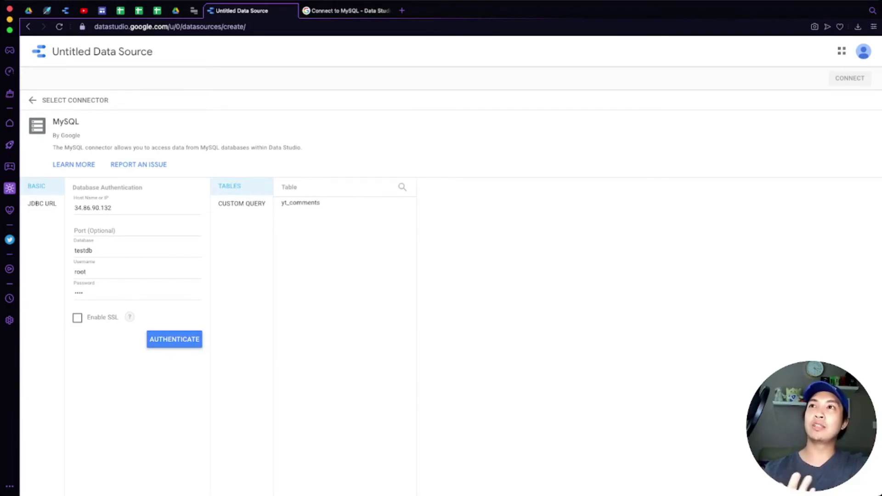
Select the yt_comments table and connect it as the MySQL - testdb data source
{"action": "left_click", "coordinate": [300, 202]}
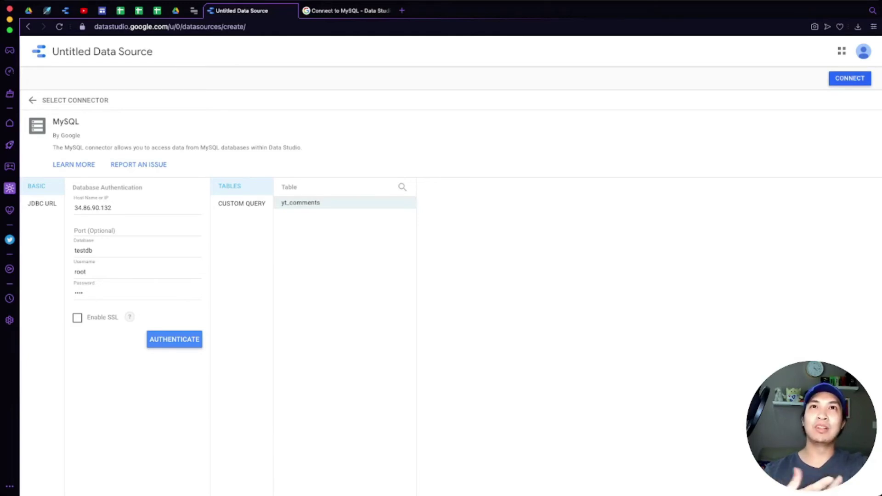
{"action": "left_click", "coordinate": [849, 78]}
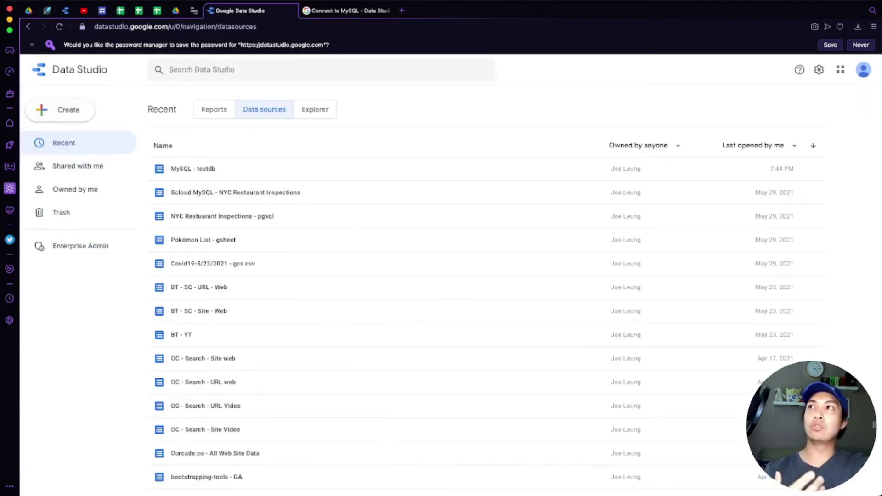
Create another new data source using the MySQL connector
{"action": "left_click", "coordinate": [68, 110]}
{"action": "left_click", "coordinate": [73, 137]}
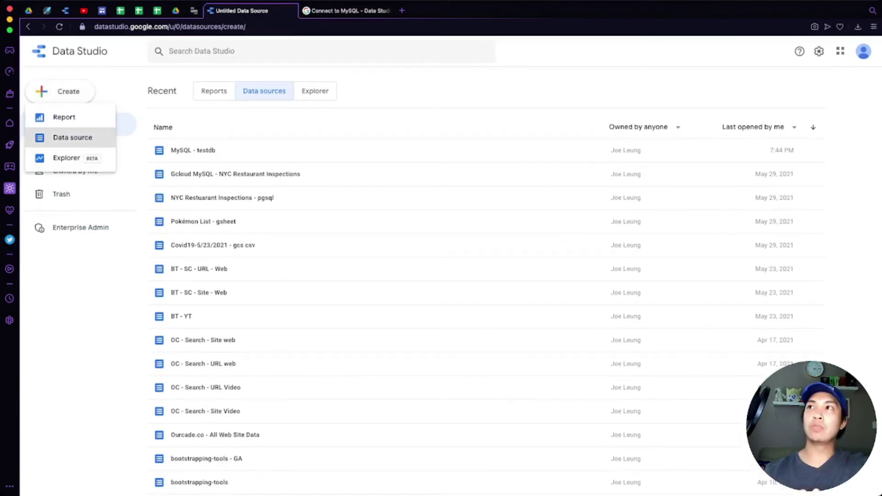
{"action": "scroll", "coordinate": [448, 493], "scroll_direction": "down", "scroll_amount": 2}
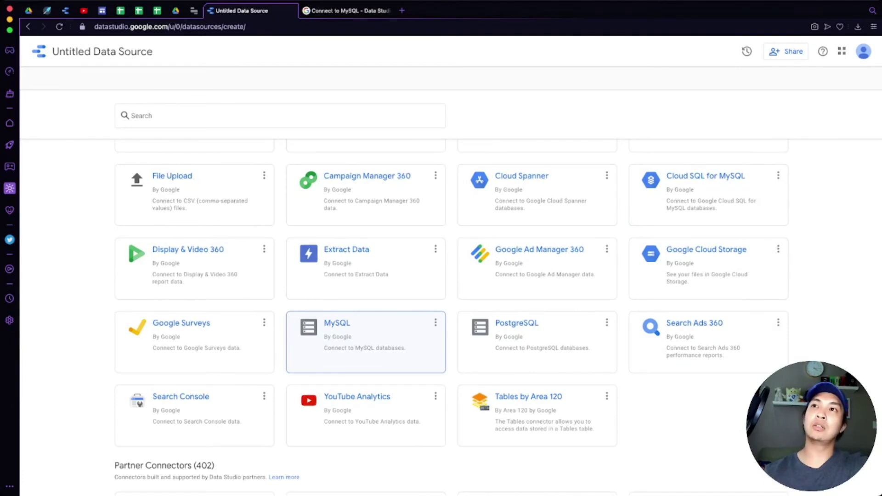
{"action": "left_click", "coordinate": [366, 340]}
Point out the Host, Database, Username and Password fields of the MySQL form
{"action": "left_click", "coordinate": [136, 209]}
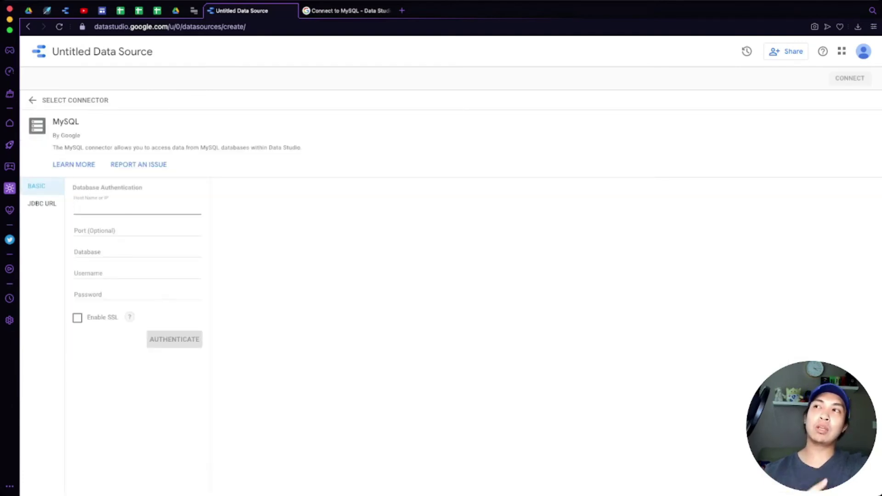
{"action": "left_click", "coordinate": [136, 250]}
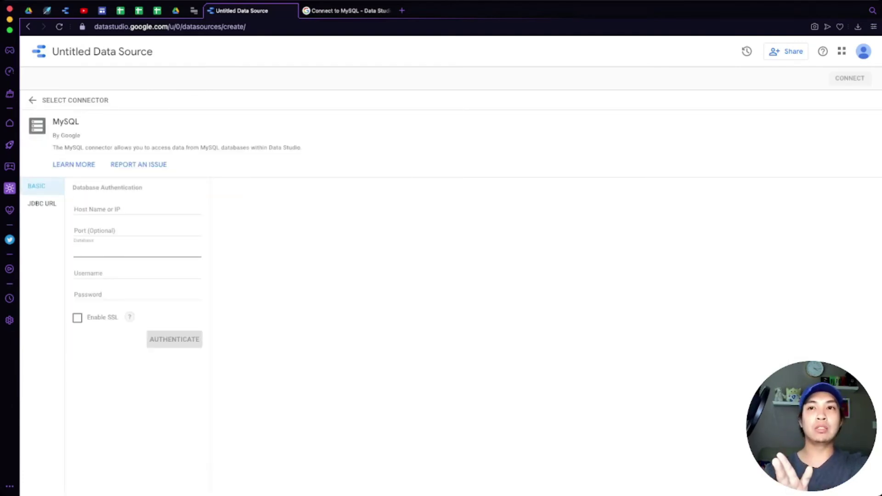
{"action": "left_click", "coordinate": [137, 273]}
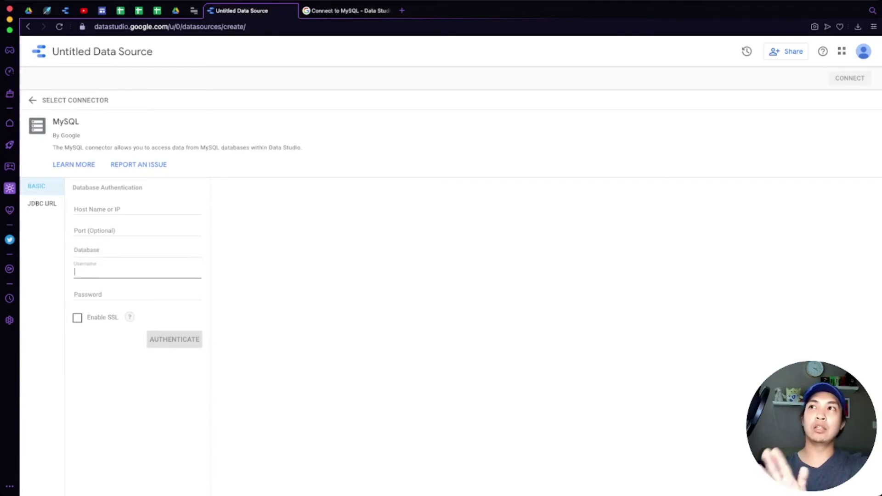
{"action": "left_click", "coordinate": [137, 273]}
{"action": "left_click", "coordinate": [137, 295]}
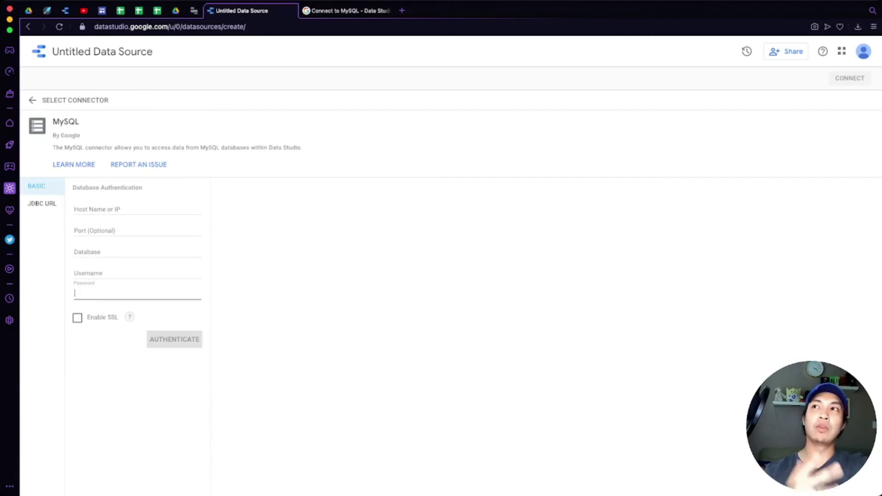
{"action": "left_click", "coordinate": [137, 273]}
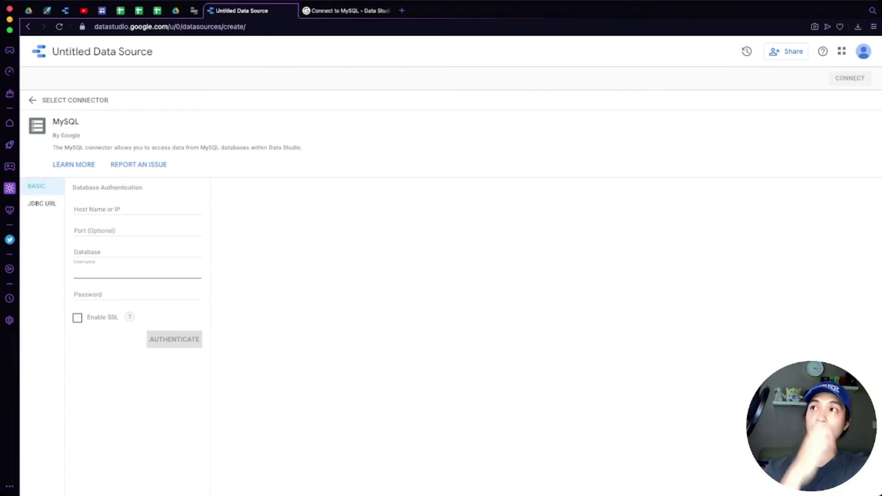
{"action": "left_click", "coordinate": [137, 209]}
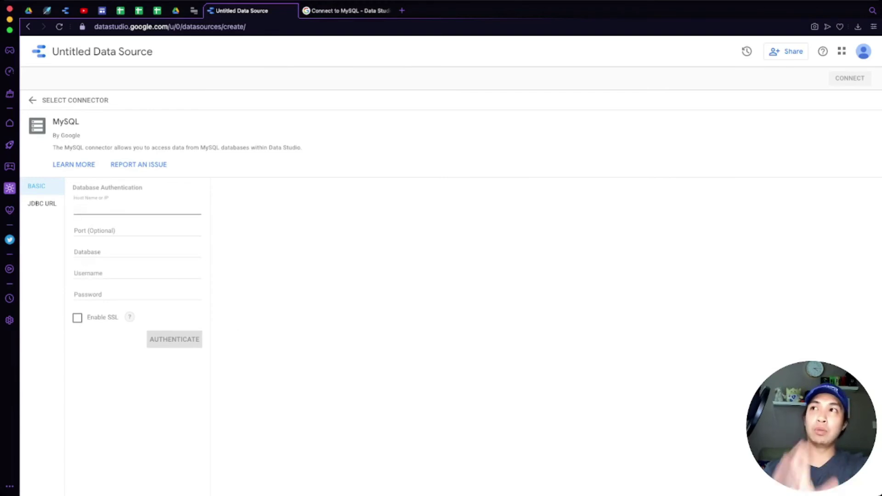
Highlight the firewall IP address list in the 'Connect to MySQL' help article
{"action": "key", "text": "ctrl+Tab"}
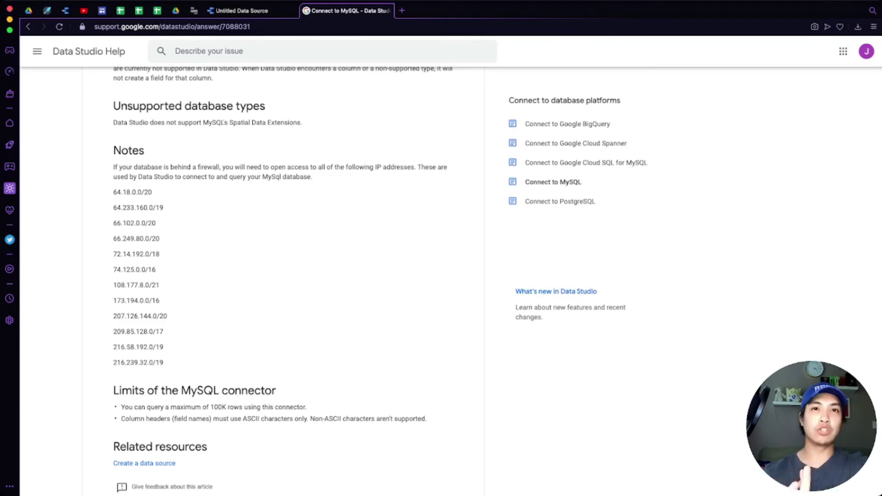
{"action": "left_click_drag", "start_coordinate": [113, 192], "coordinate": [163, 362]}
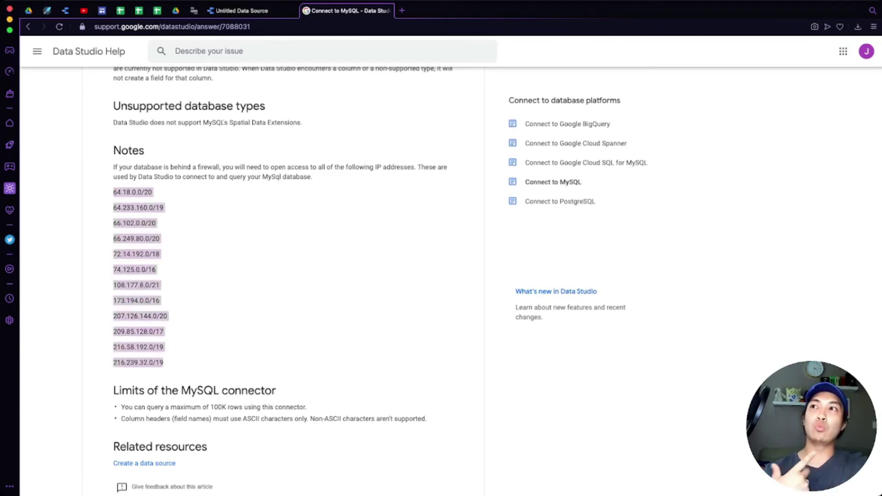
{"action": "left_click", "coordinate": [163, 362]}
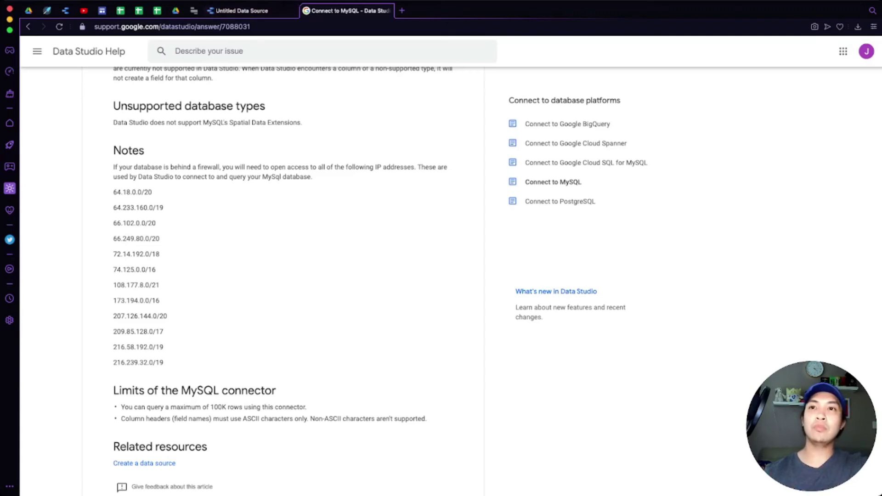
{"action": "key", "text": "super+Tab"}
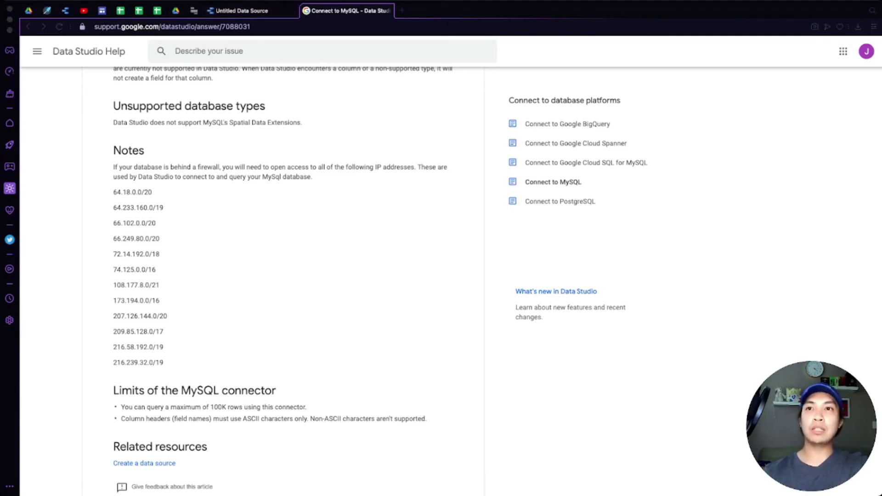